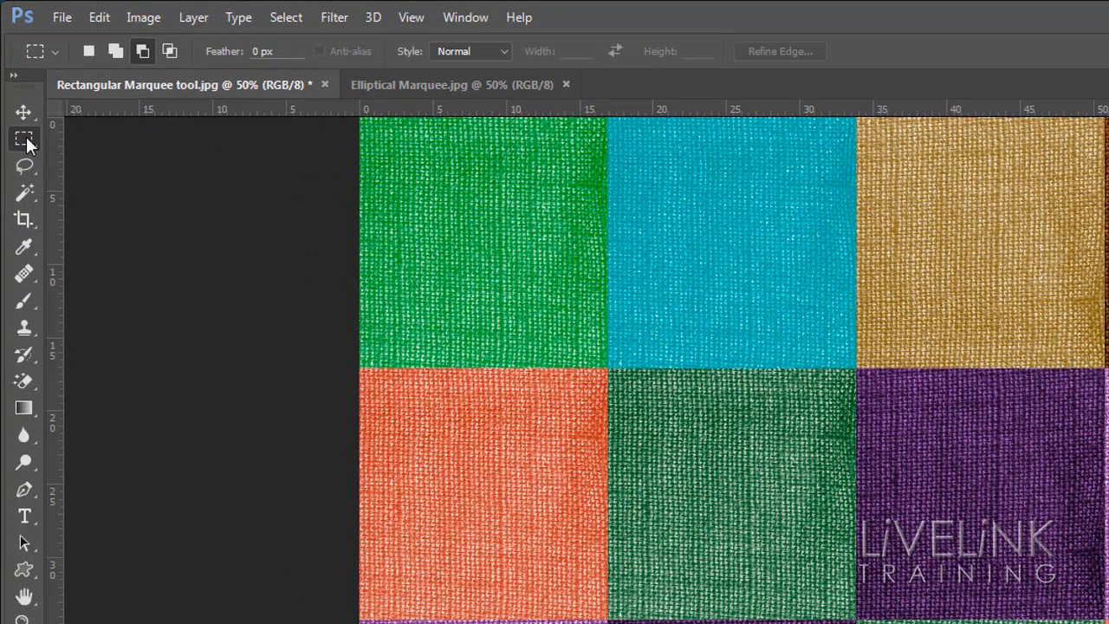
Step: Draw a rectangular marquee about 14 × 12 cm from the upper-left corner of the second row's dark purple square, and deselect it
right_click(26, 141)
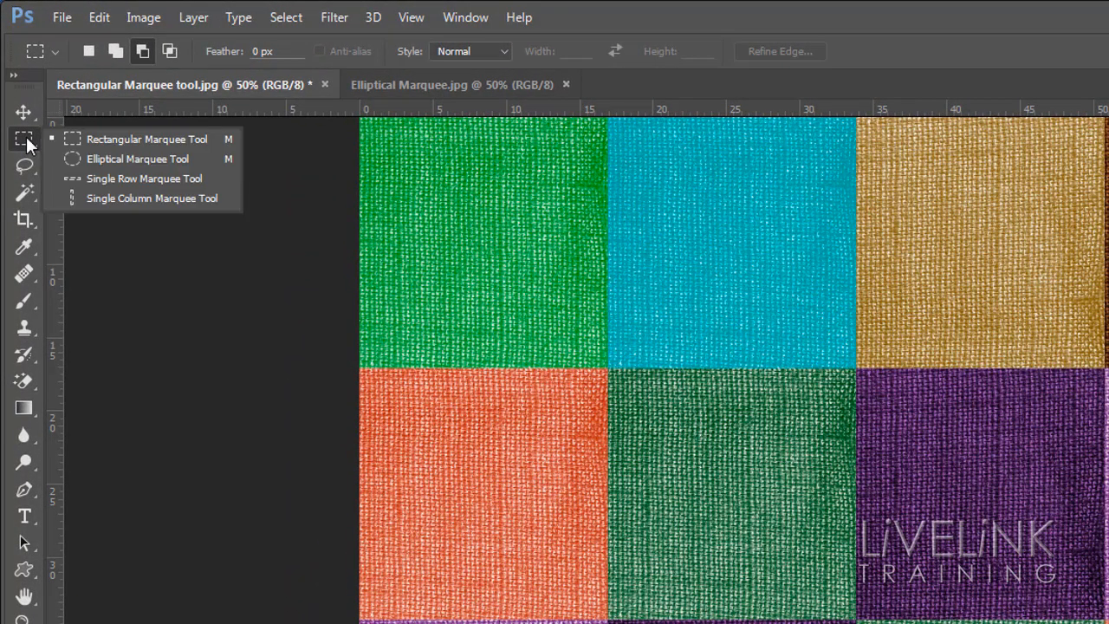
click(219, 138)
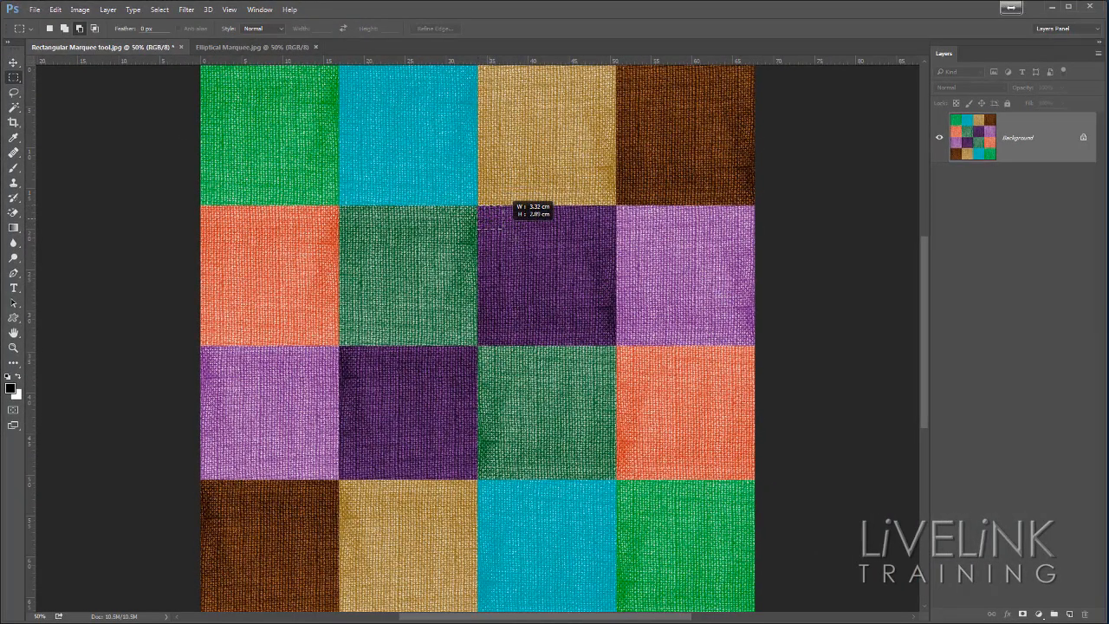
drag(502, 228, 605, 316)
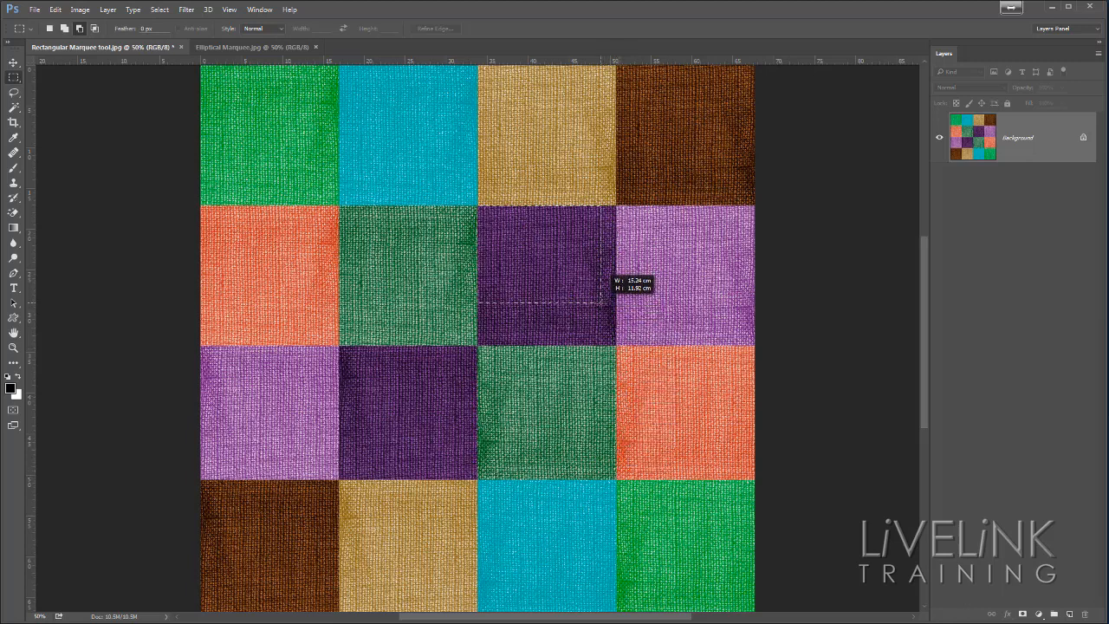
mouse_move(601, 302)
mouse_down()
mouse_move(689, 330)
mouse_move(595, 317)
mouse_move(612, 375)
mouse_move(664, 319)
mouse_move(625, 303)
mouse_move(565, 321)
mouse_move(646, 338)
mouse_move(579, 322)
mouse_move(606, 341)
mouse_move(590, 305)
mouse_up()
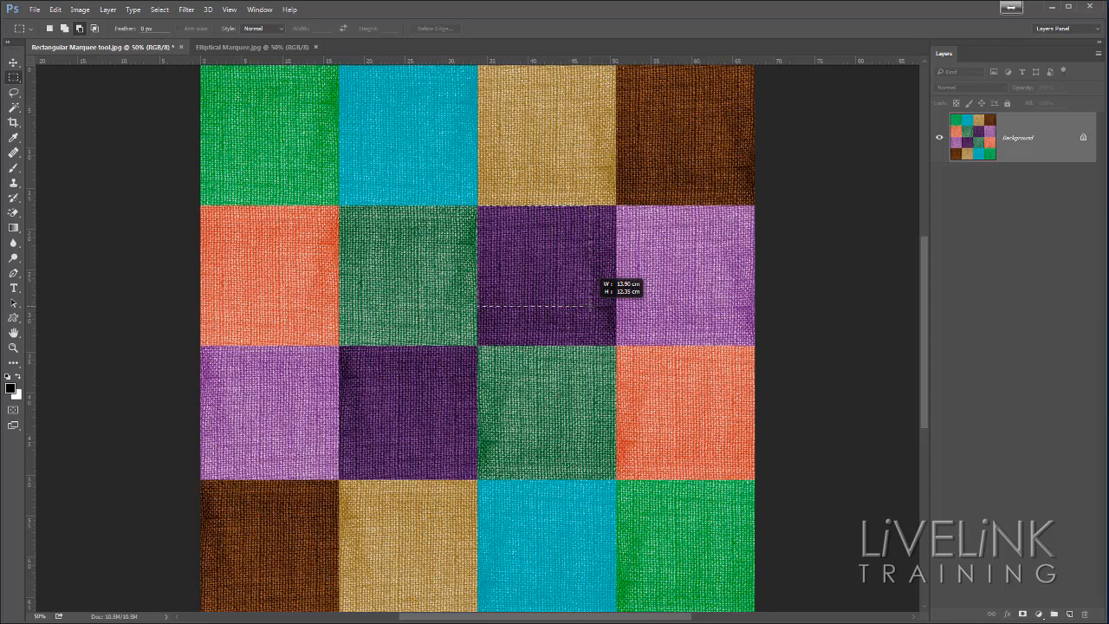
drag(589, 305, 589, 305)
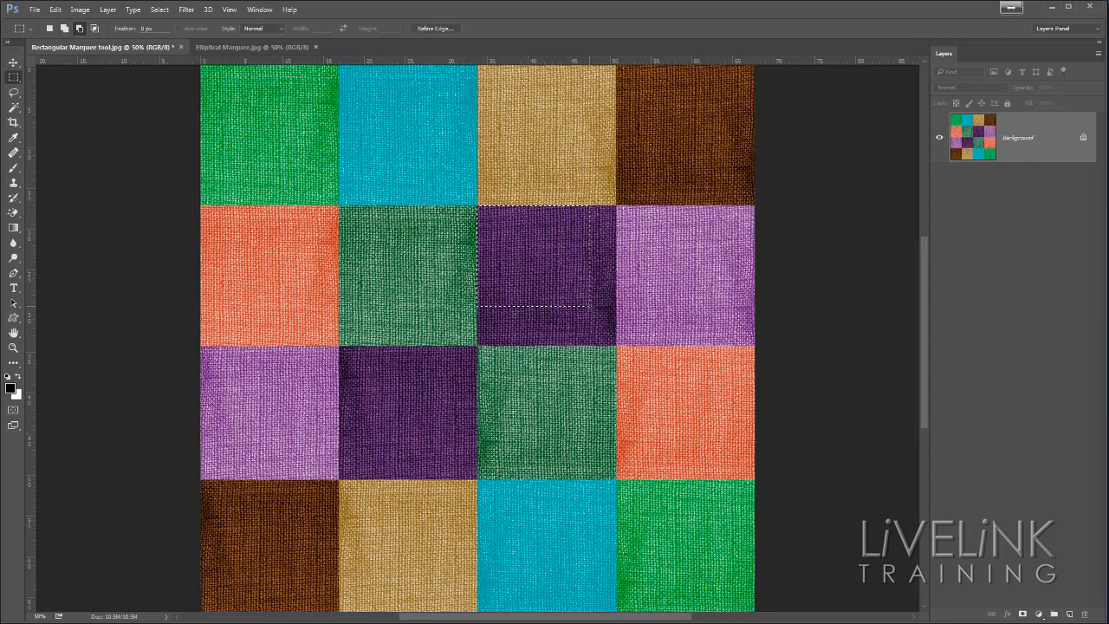
key(ctrl+d)
Step: Fit a rectangular selection to the second row's dark purple square, repositioning the marquee onto its corner while drawing, and deselect it
drag(502, 229, 603, 326)
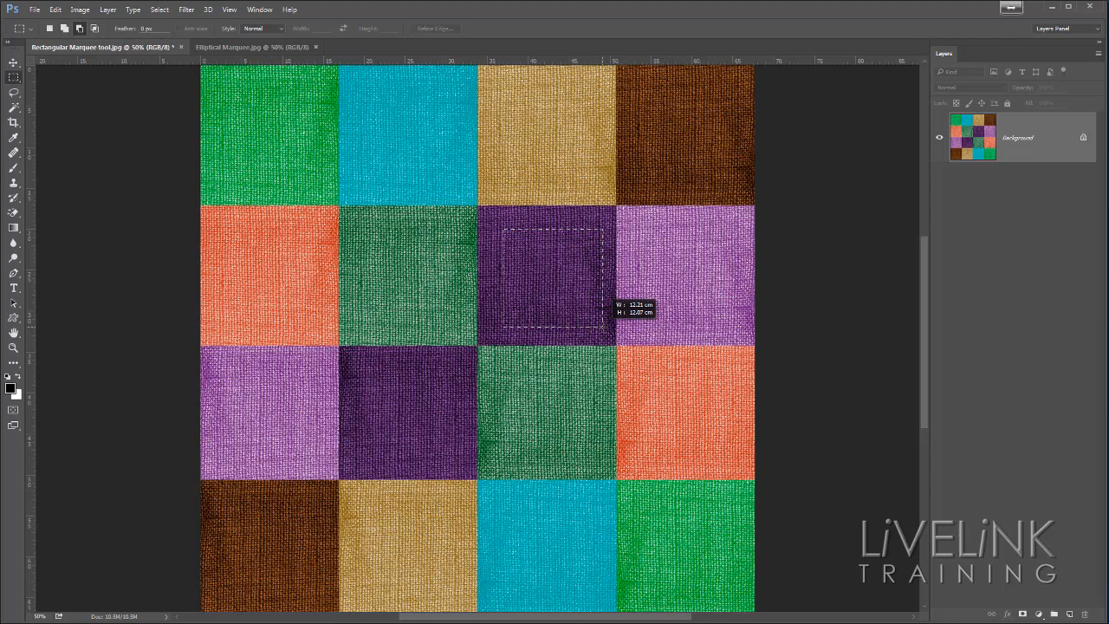
drag(603, 326, 578, 286)
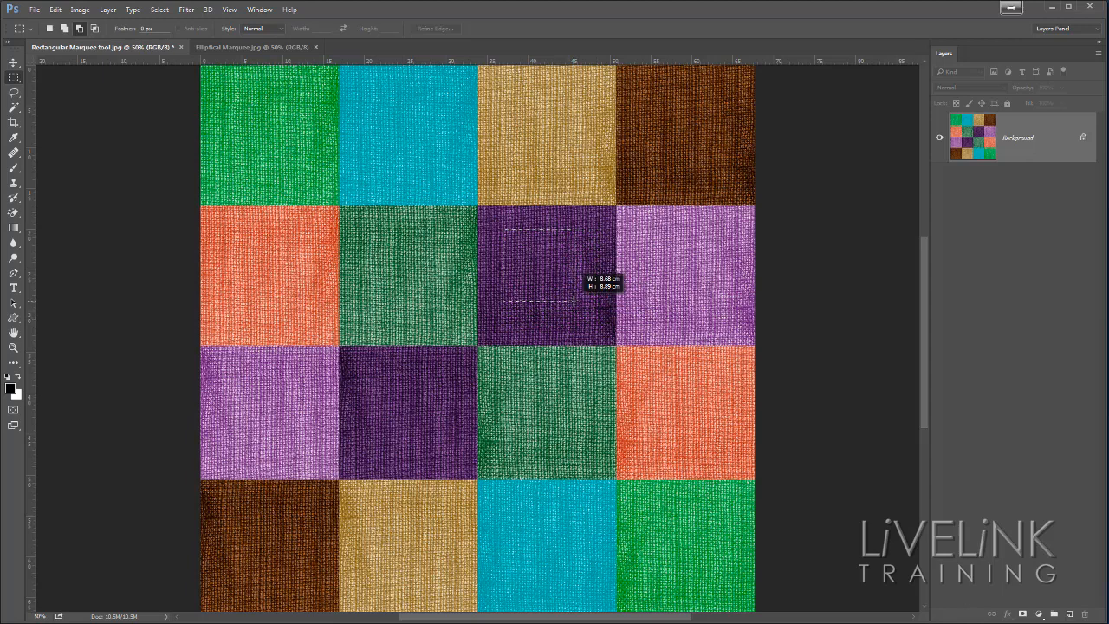
key(space)
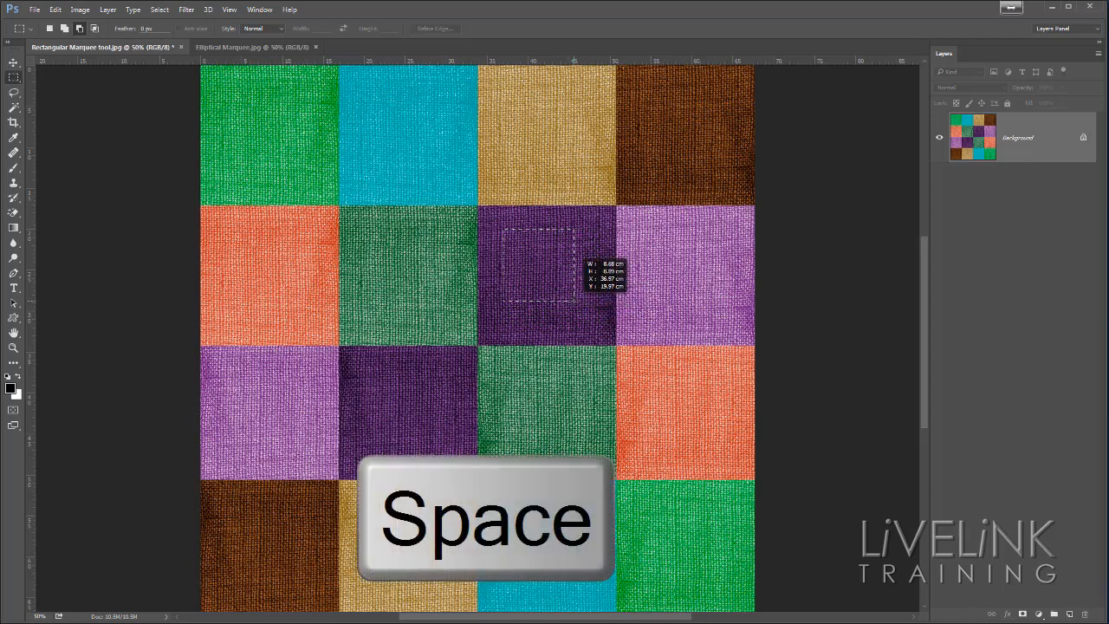
drag(580, 311, 648, 362)
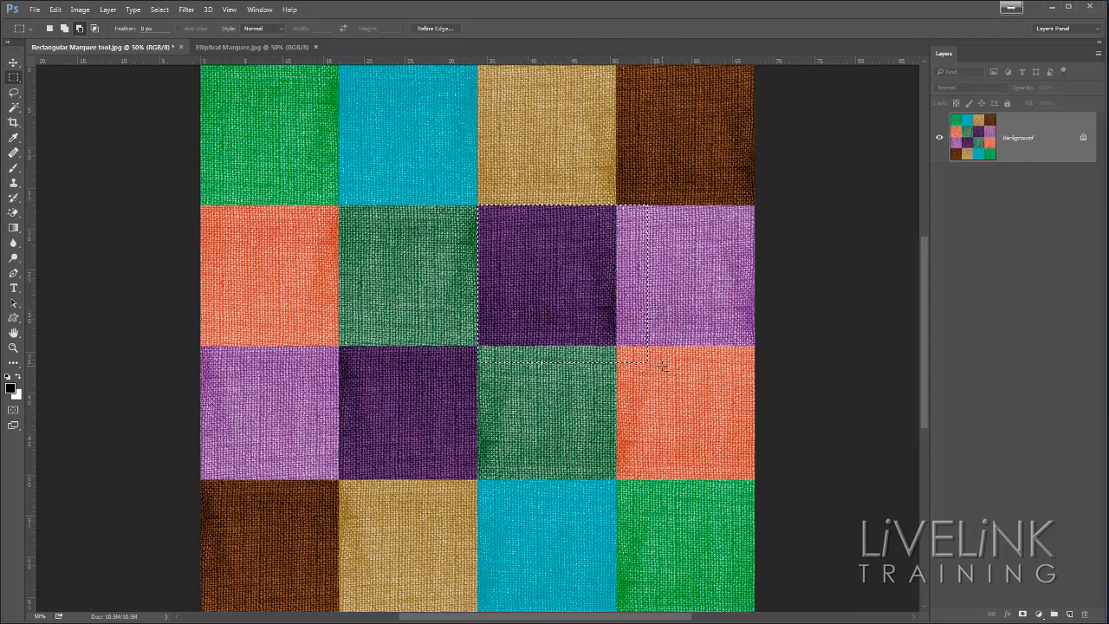
click(668, 353)
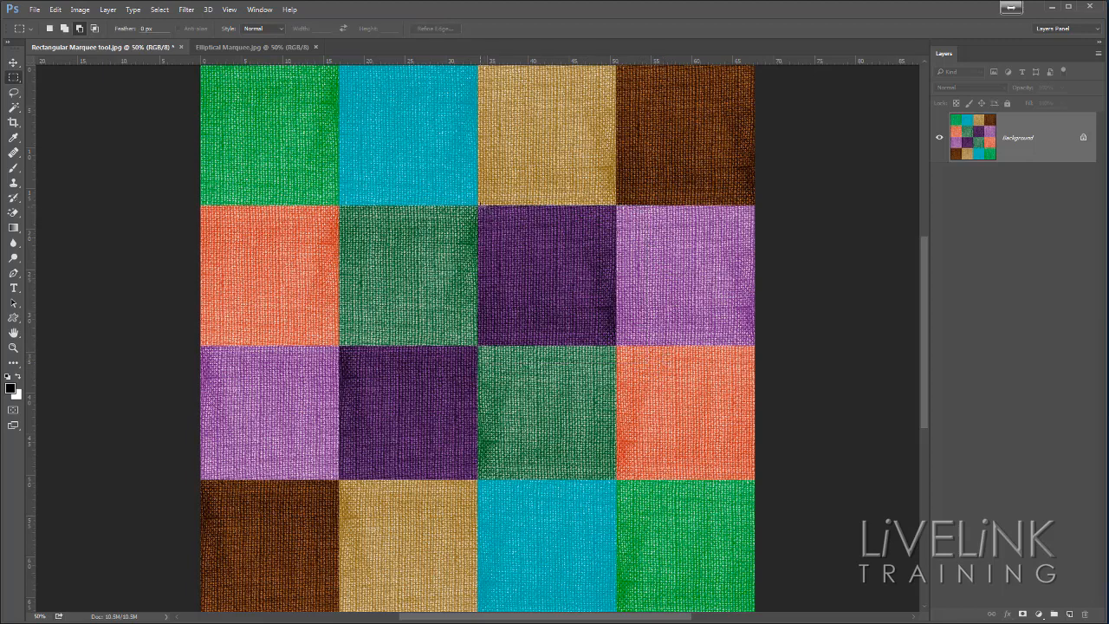
drag(487, 215, 617, 345)
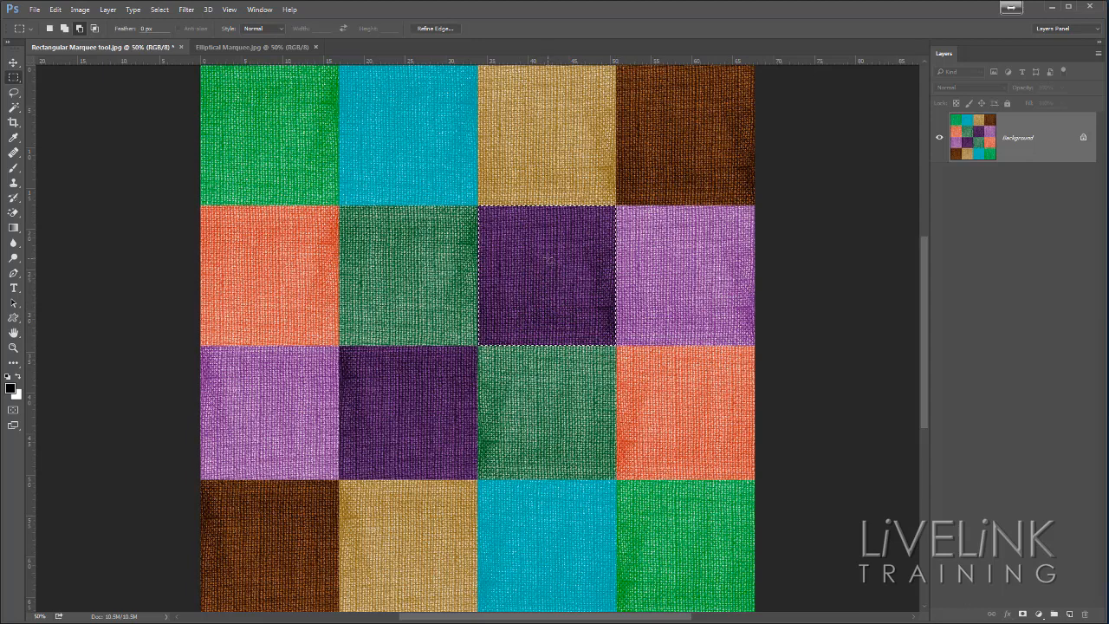
key(ctrl+d)
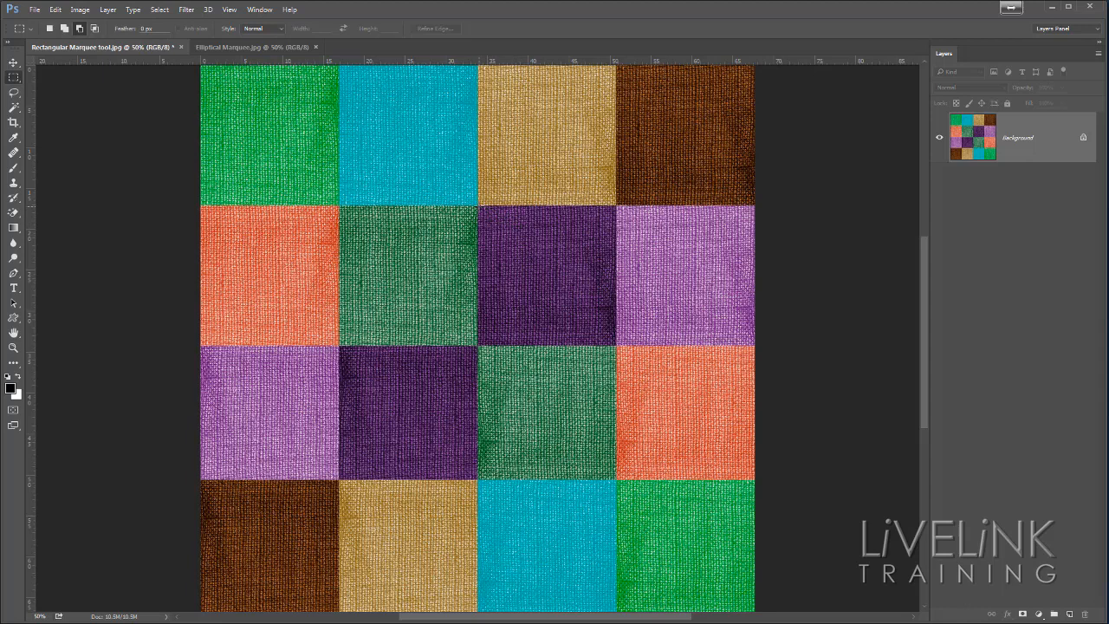
Step: Draw a square-constrained selection from the dark purple square's corner and another outward from the grid's centre over the middle four squares, deselecting each
drag(478, 205, 665, 349)
key(shift)
key(ctrl+d)
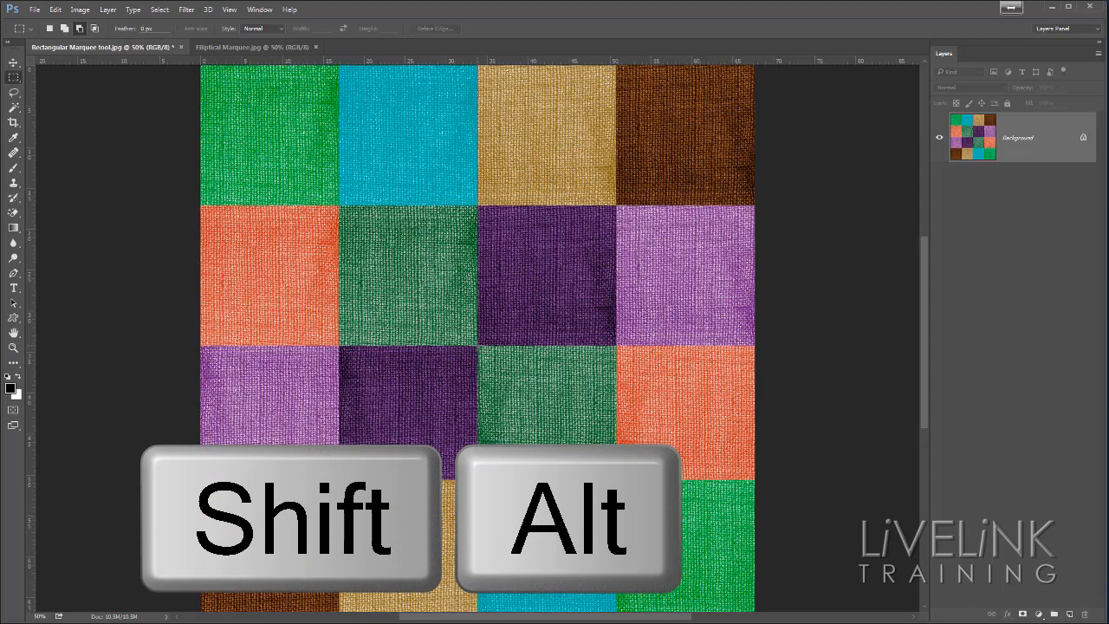
drag(477, 345, 612, 524)
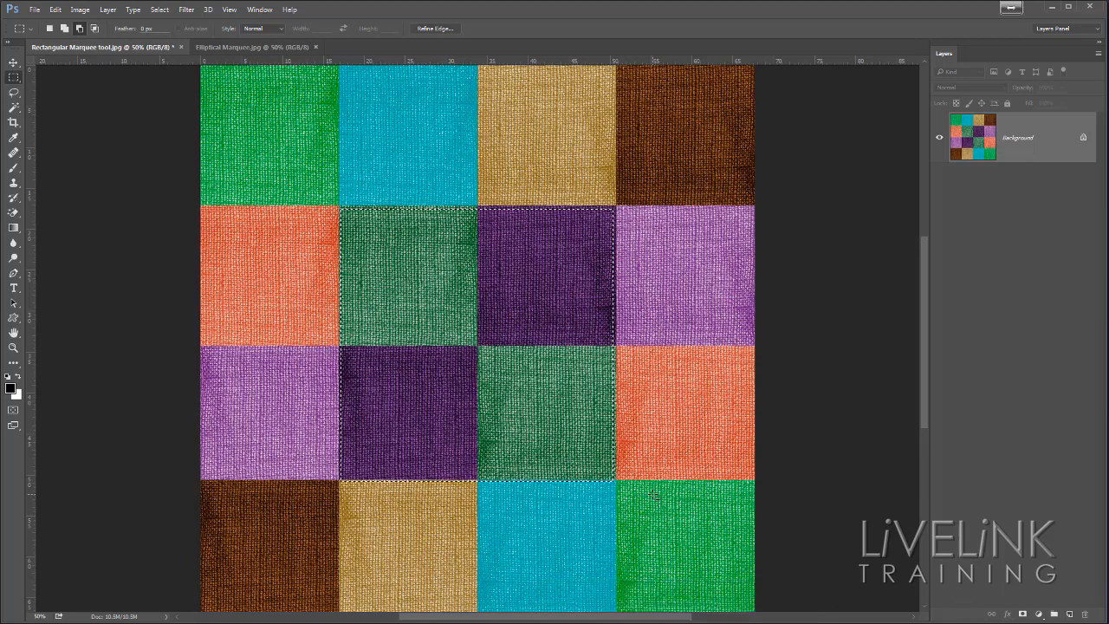
key(ctrl+d)
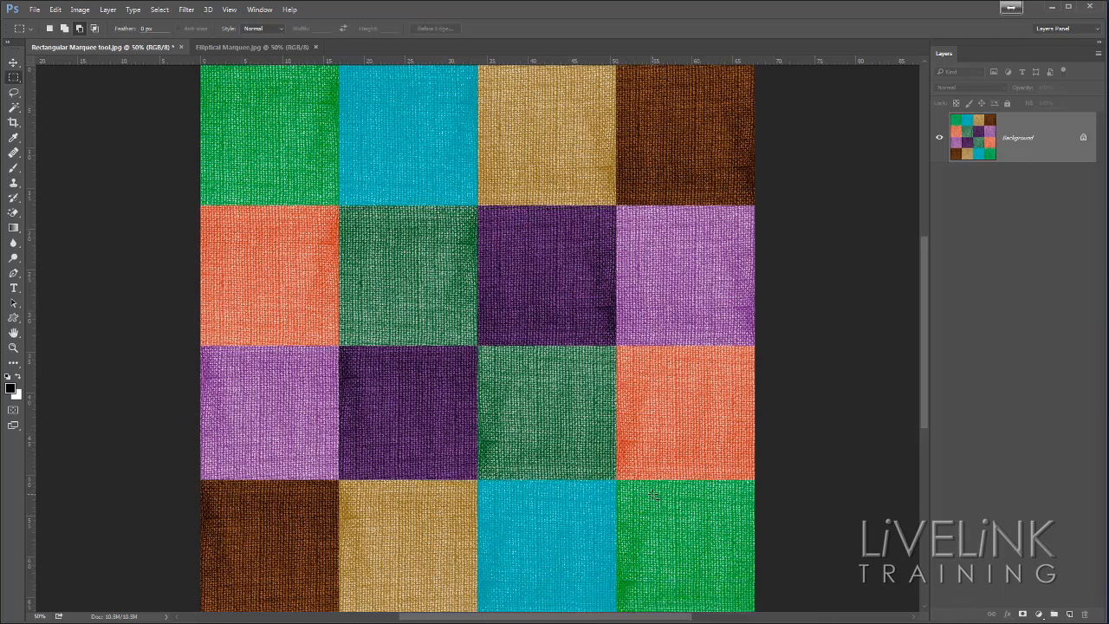
Step: Switch to the Elliptical Marquee tool and bring up the Elliptical Marquee.jpg image
right_click(16, 79)
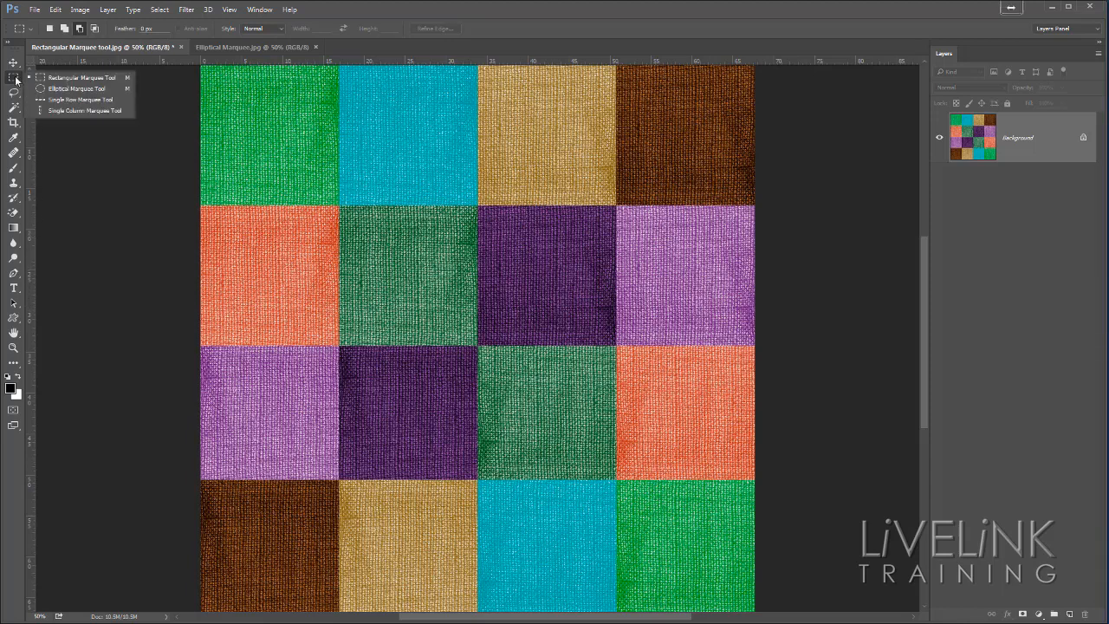
click(67, 90)
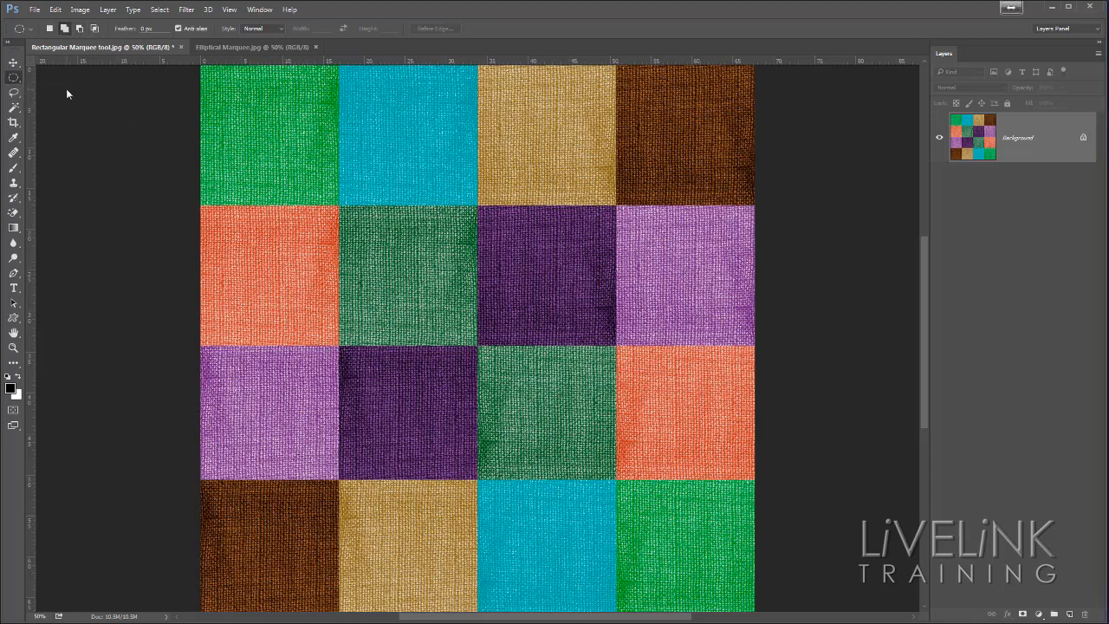
click(237, 47)
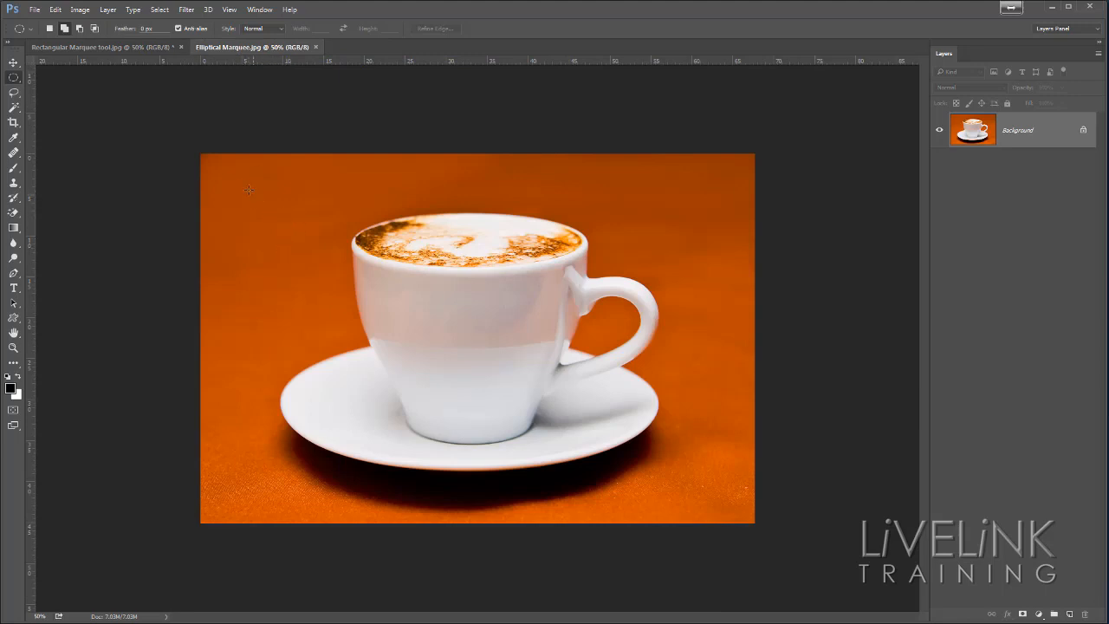
Step: Try a freehand elliptical selection over the cup image and clear it
drag(253, 191, 548, 374)
mouse_move(609, 289)
mouse_down()
mouse_move(511, 269)
mouse_move(429, 276)
mouse_move(406, 346)
mouse_move(486, 389)
mouse_move(513, 387)
mouse_move(493, 344)
mouse_move(498, 383)
mouse_move(518, 347)
mouse_move(483, 352)
mouse_move(493, 352)
mouse_up()
click(514, 354)
Step: Draw an elliptical marquee about 20.3 × 5.3 cm over the coffee surface, repositioning it to meet the cup's far rim while drawing
right_click(16, 78)
click(55, 90)
drag(424, 226, 557, 258)
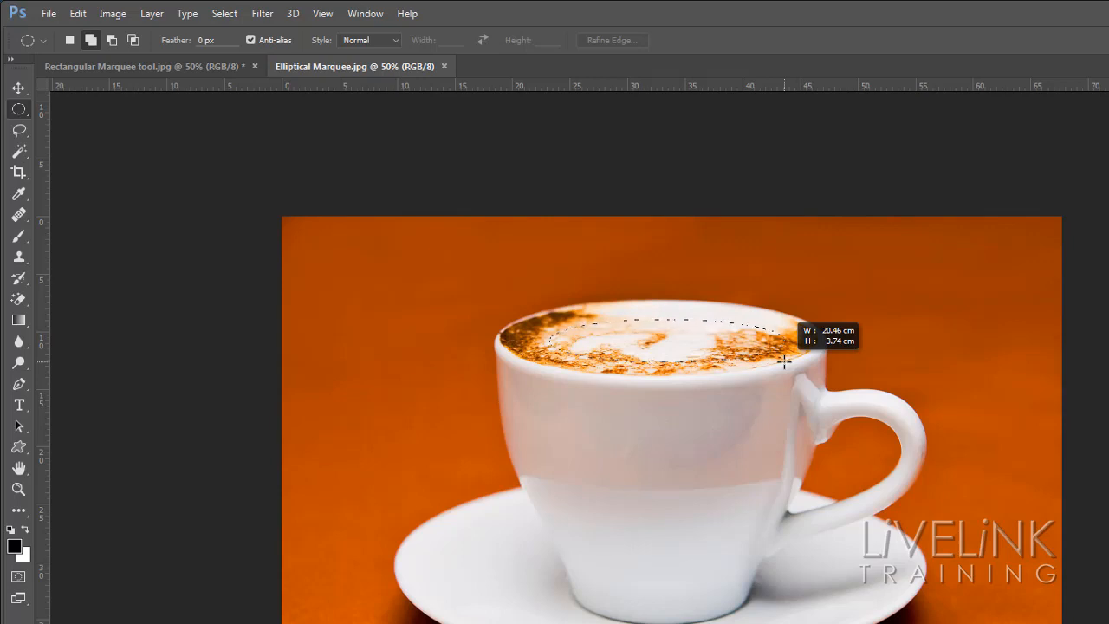
drag(784, 361, 783, 379)
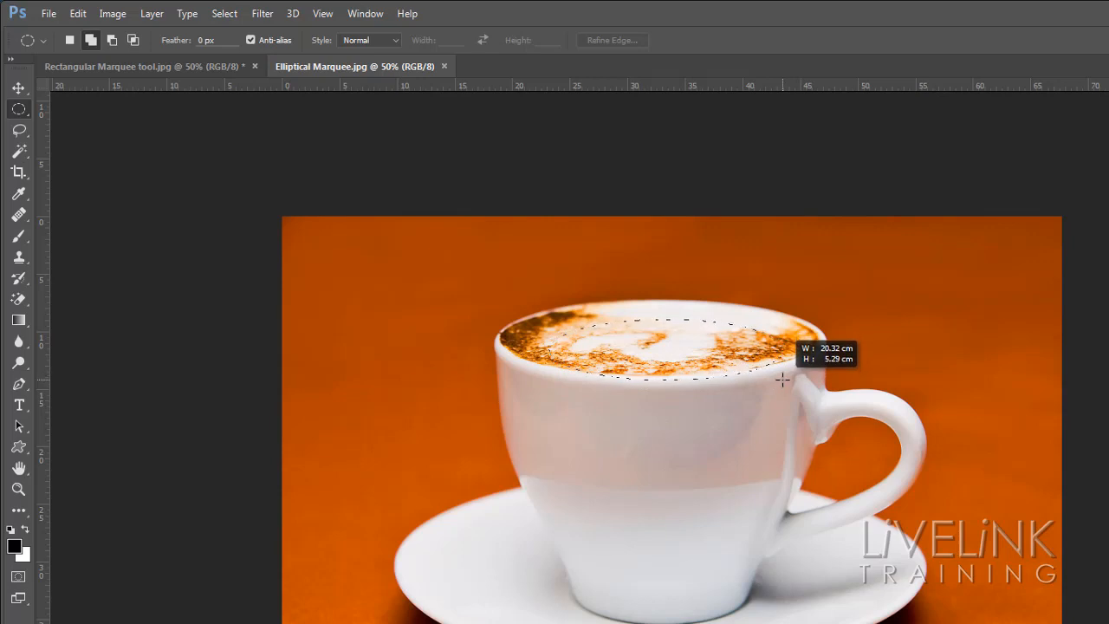
key(space)
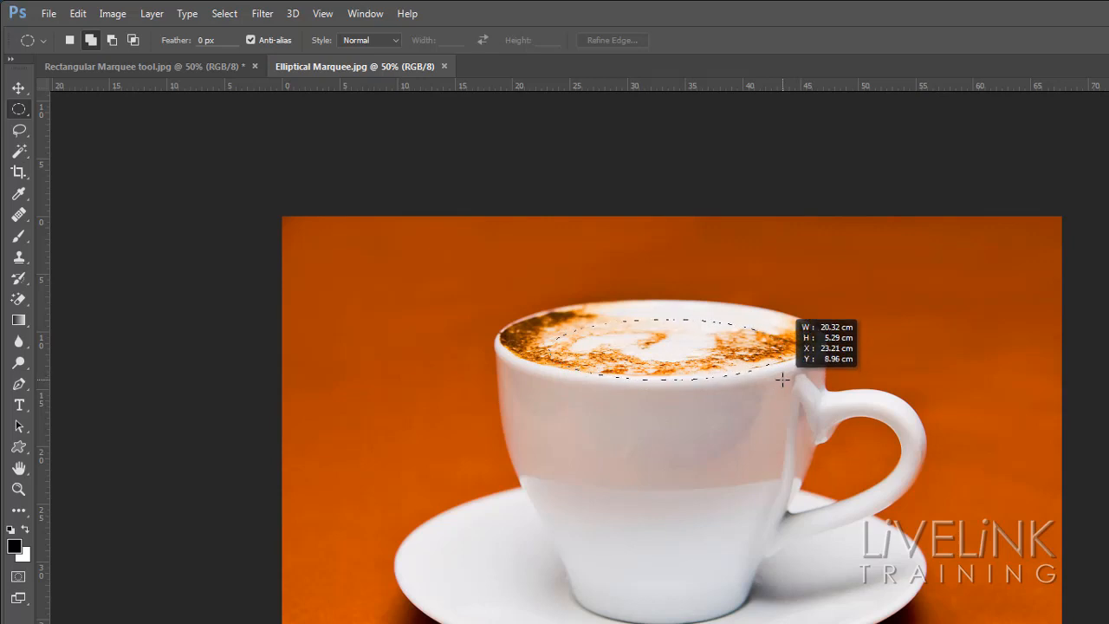
drag(783, 380, 770, 361)
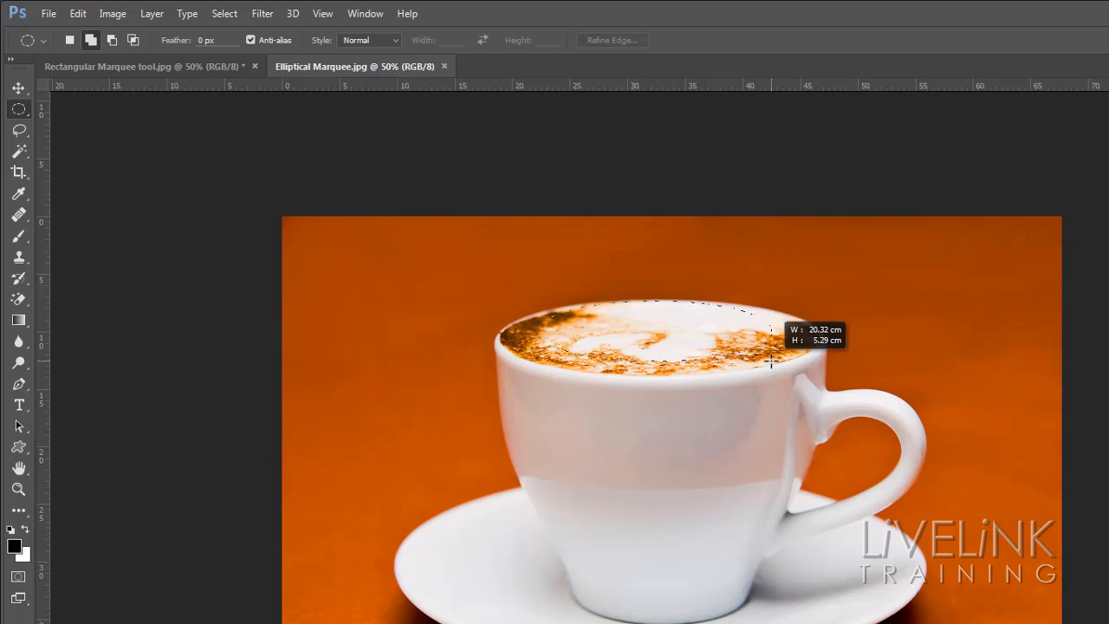
Step: Resize and reposition the ellipse until it fits the whole coffee surface inside the rim, and deselect it
drag(771, 361, 806, 364)
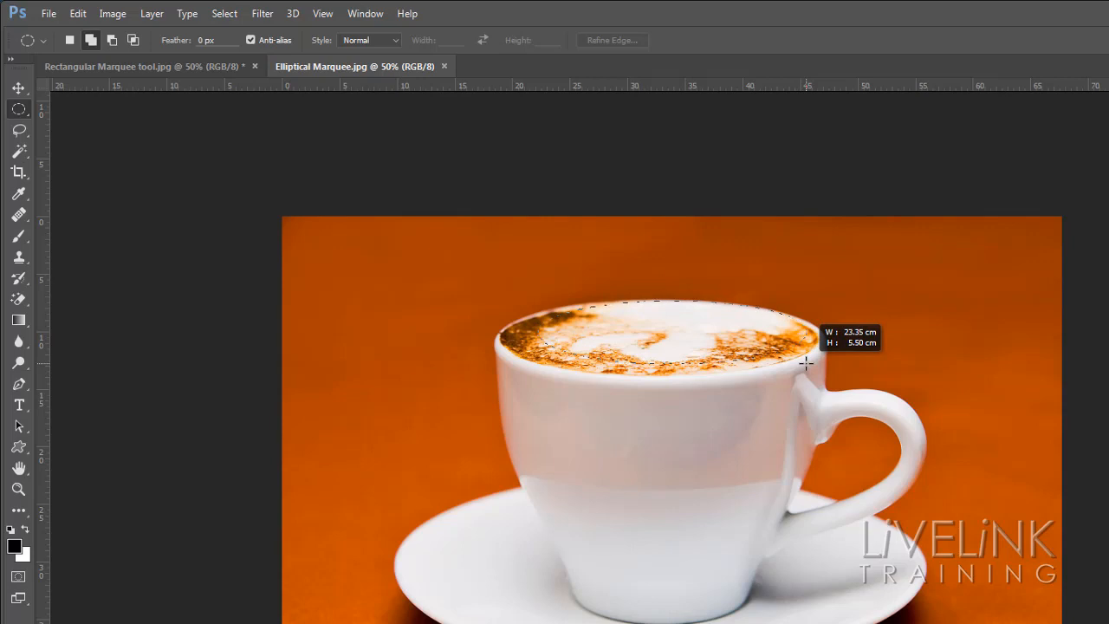
key(space)
drag(806, 363, 767, 370)
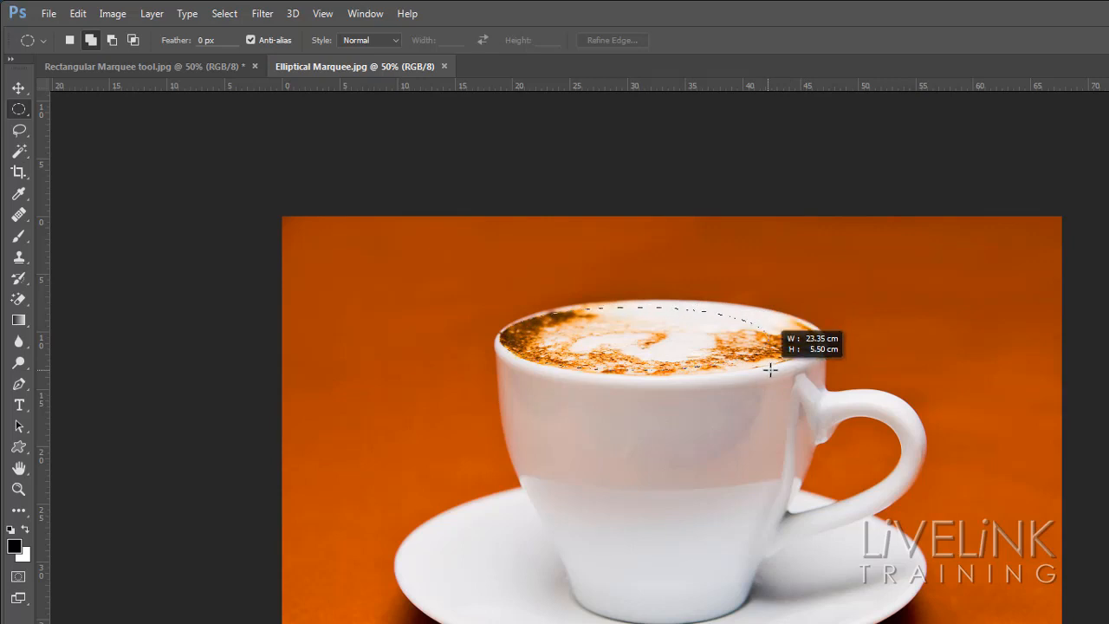
drag(771, 370, 812, 365)
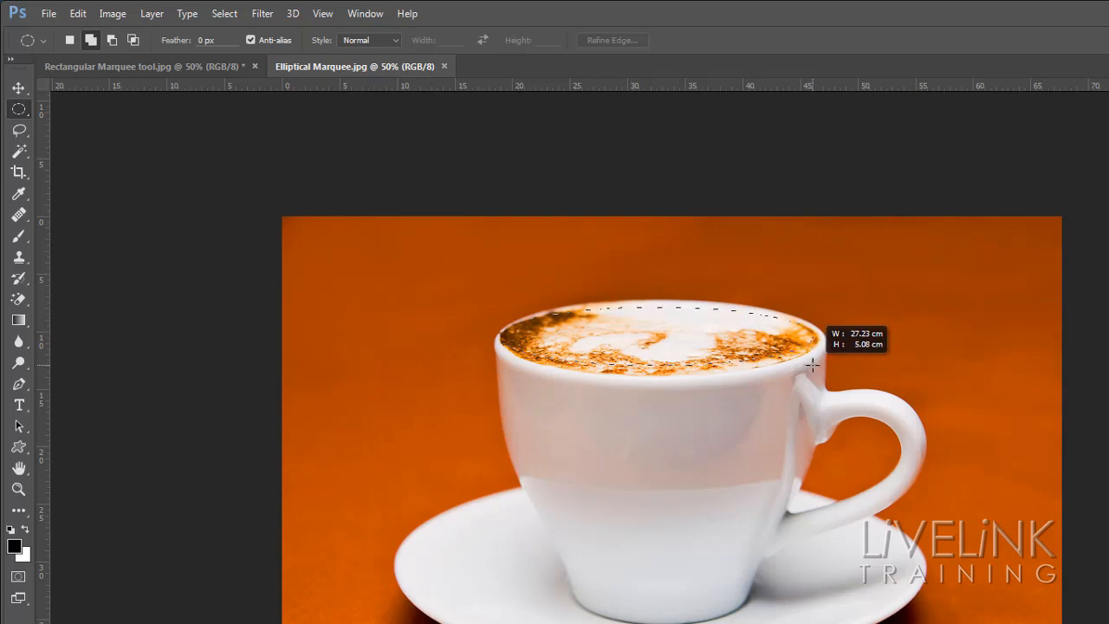
key(space)
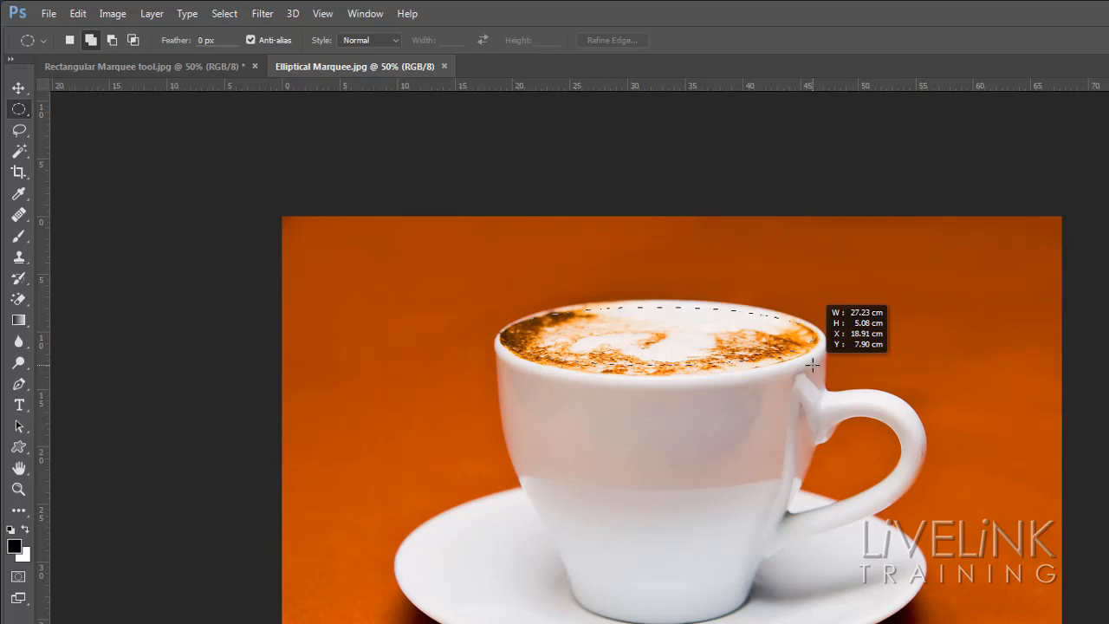
drag(812, 365, 816, 374)
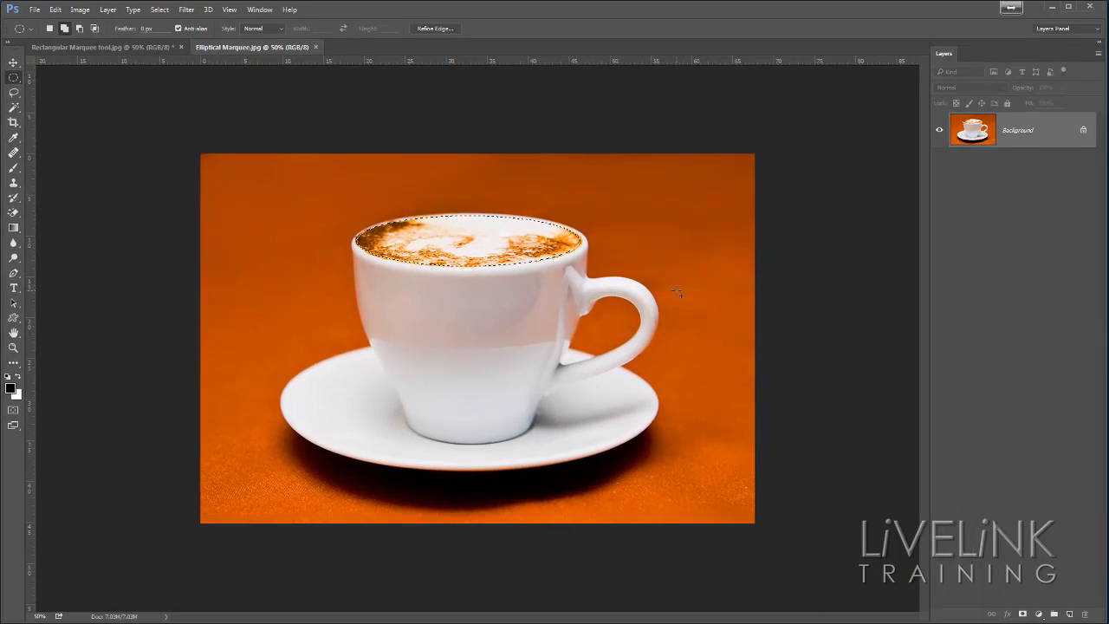
key(ctrl+d)
Step: Select a single-pixel row across the image just above the cup with the Single Row Marquee tool
right_click(14, 77)
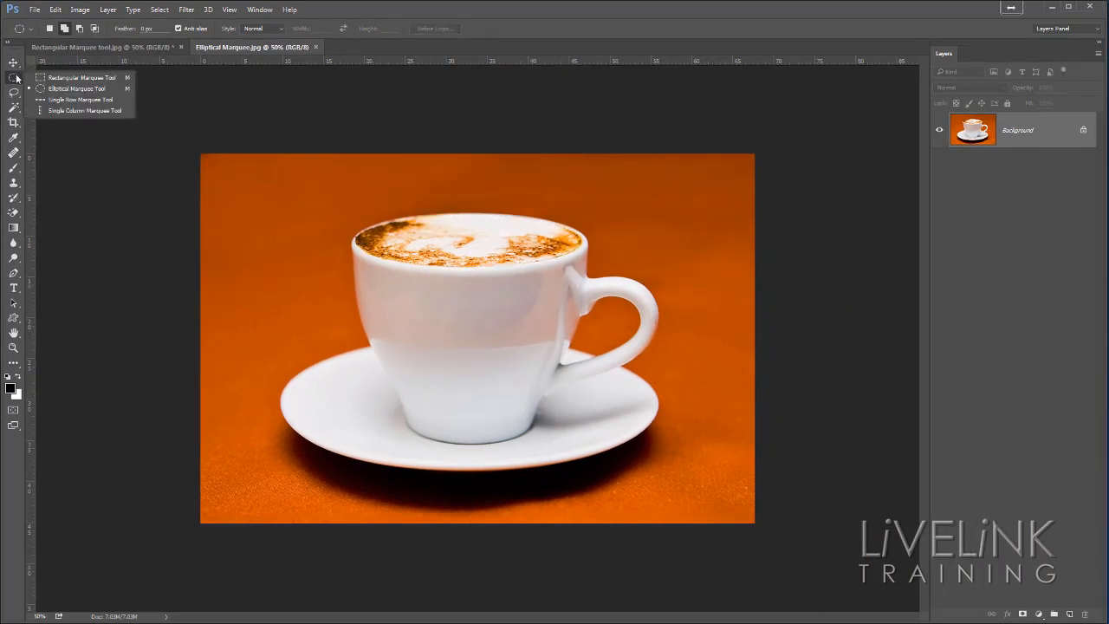
click(91, 101)
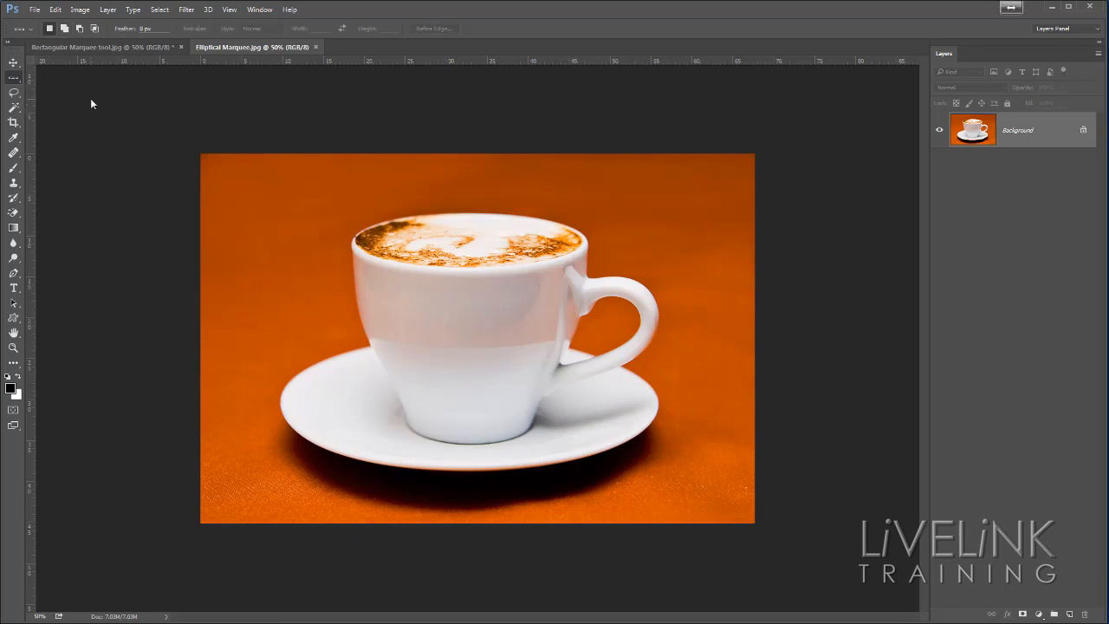
click(203, 189)
Step: Replace the row selection with a single-pixel column through the orange background left of the cup, using the Single Column Marquee tool
right_click(15, 78)
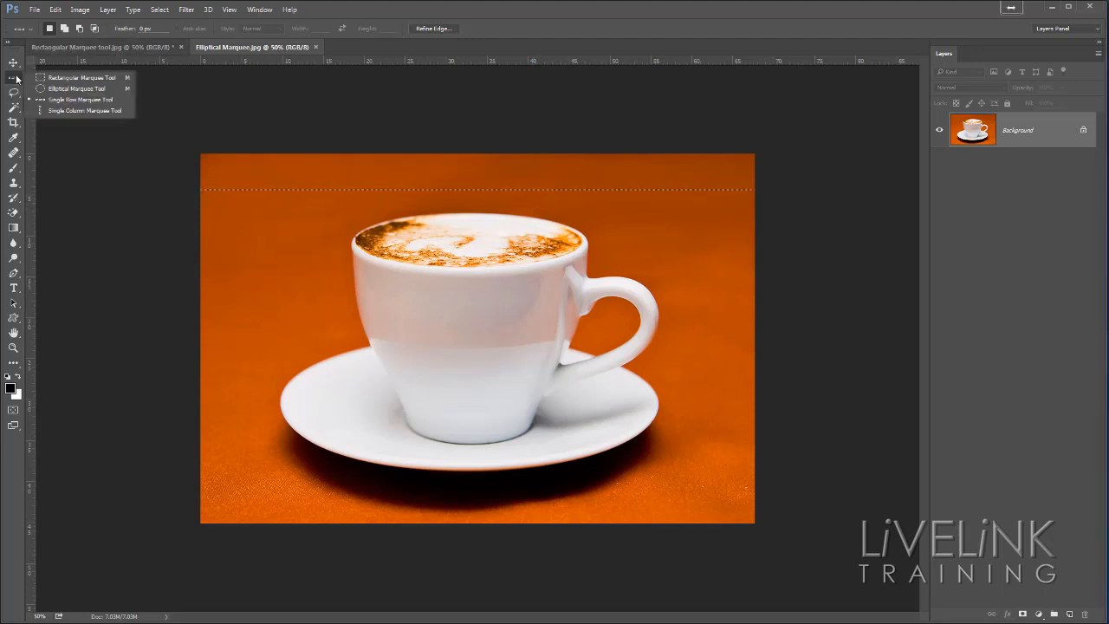
click(55, 111)
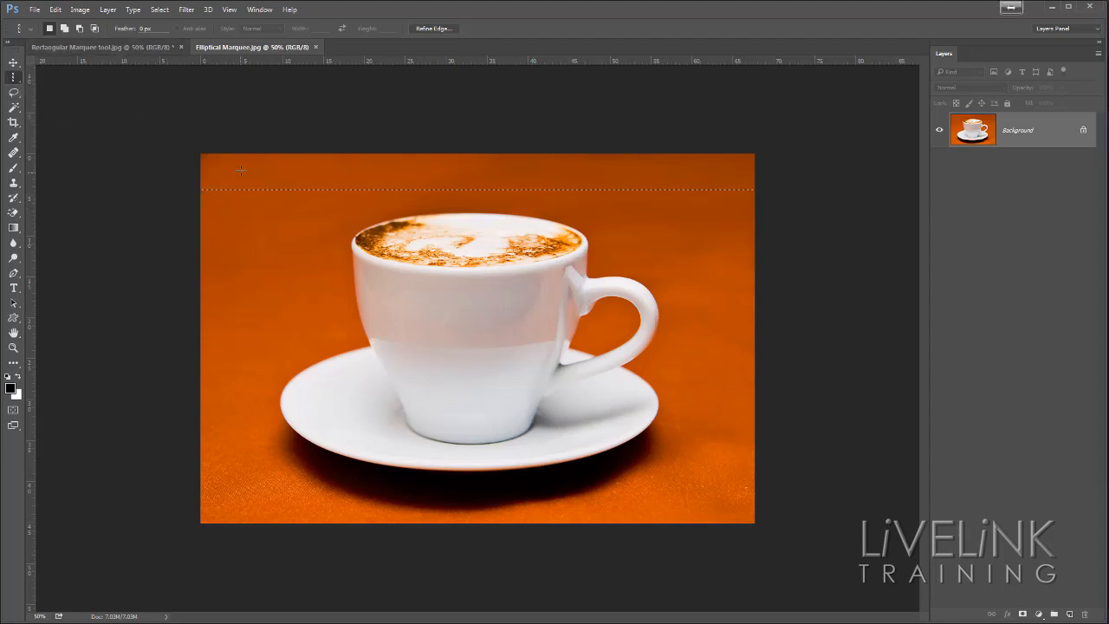
click(260, 228)
key(ctrl+d)
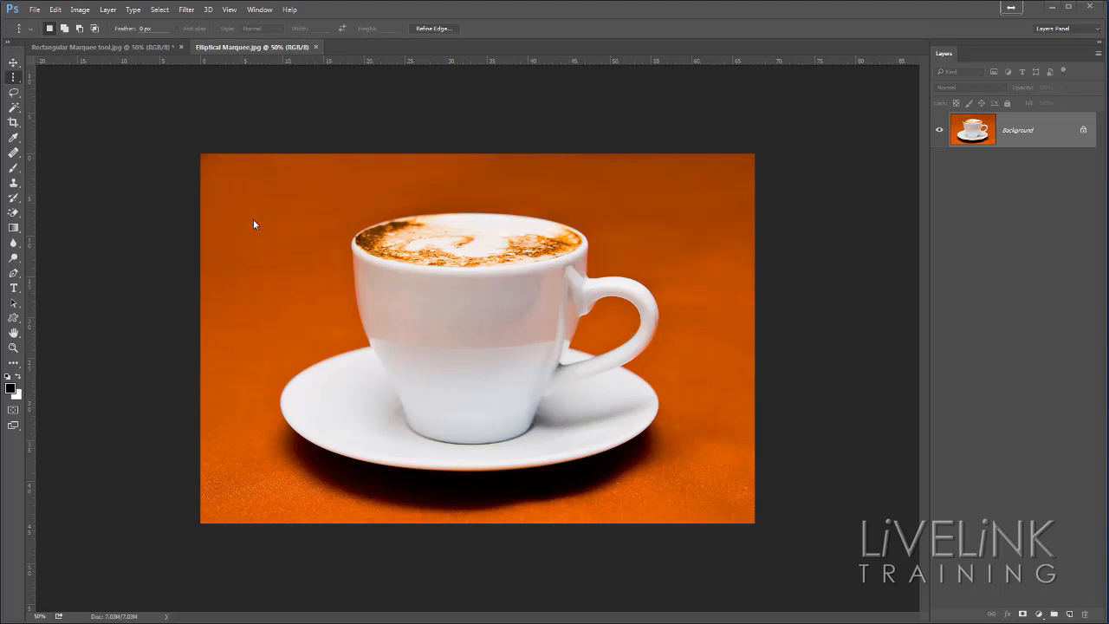
key(ctrl+z)
Step: Replace the column selection with a roughly square rectangular marquee on the orange background, reaching the cup's left edge
right_click(16, 79)
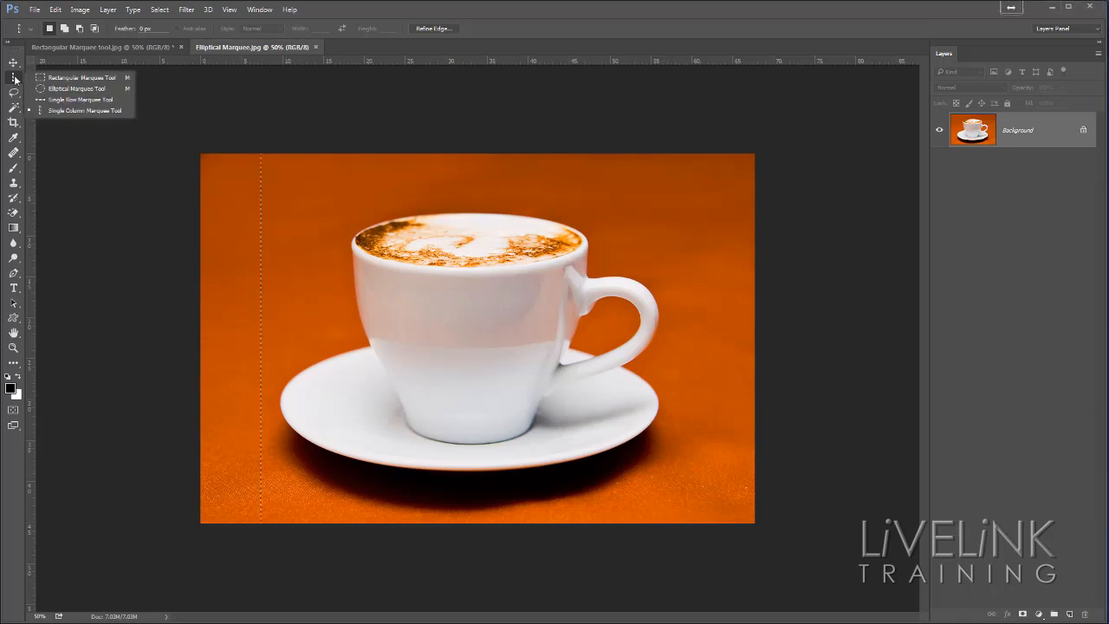
click(72, 80)
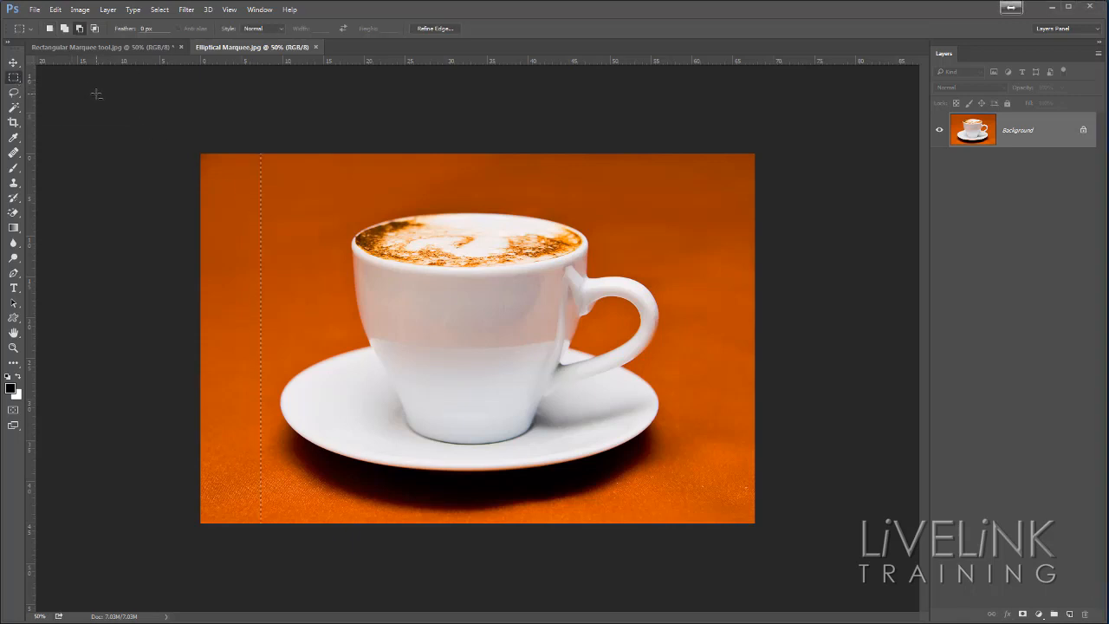
click(227, 146)
drag(245, 177, 356, 324)
key(shift)
key(space)
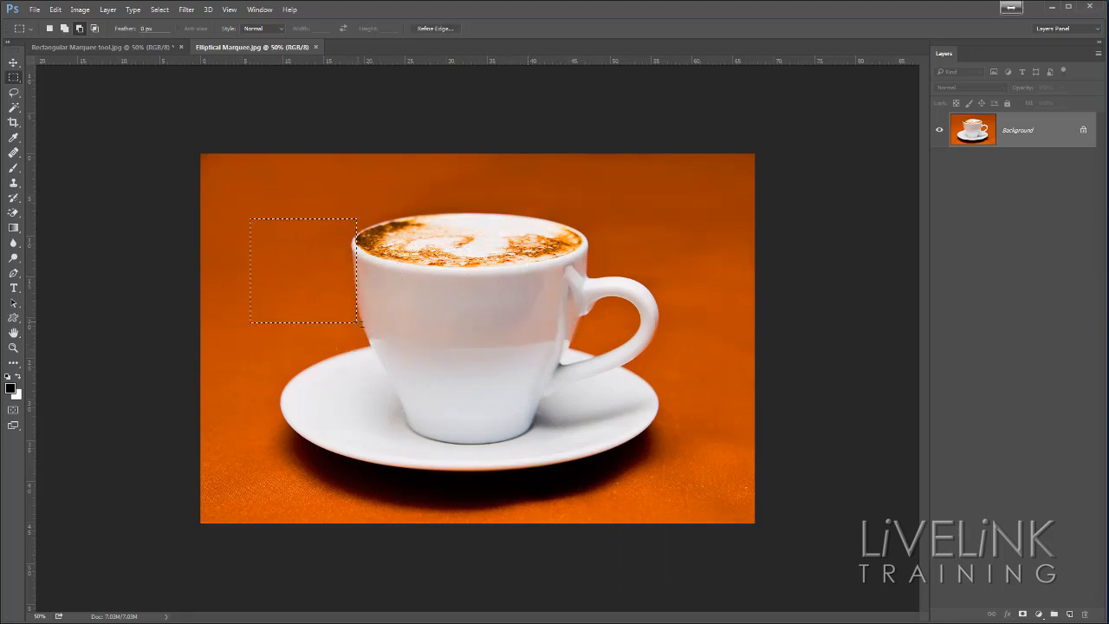